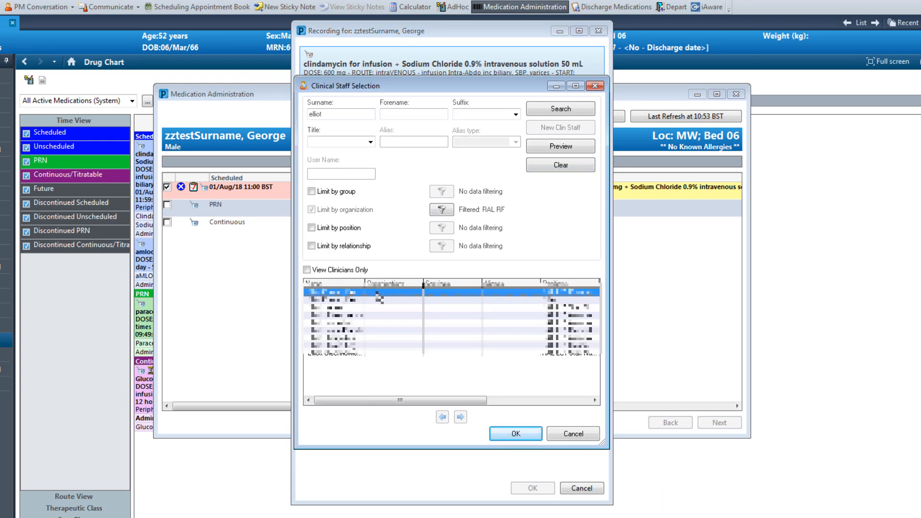
Set the selected clinician as witness for the clindamycin infusion, authorise the record with the witness's account password, and sign the administration
click(510, 434)
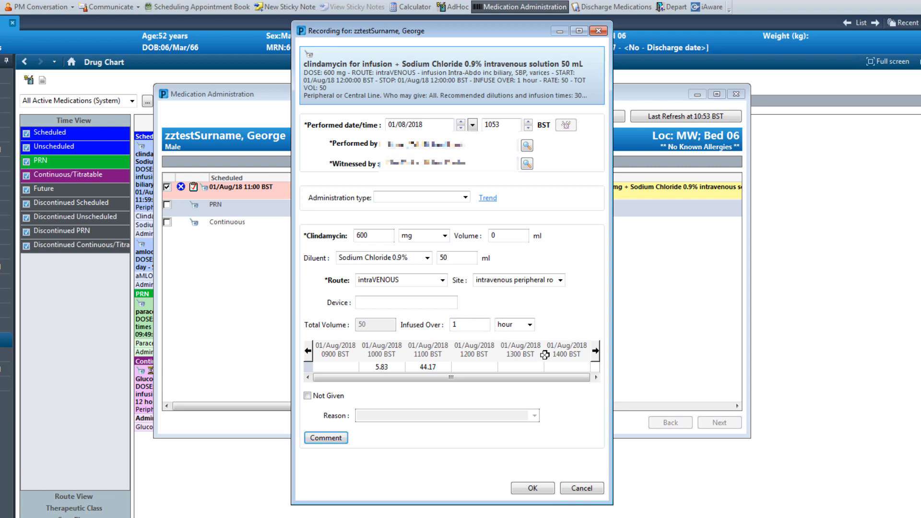
click(531, 488)
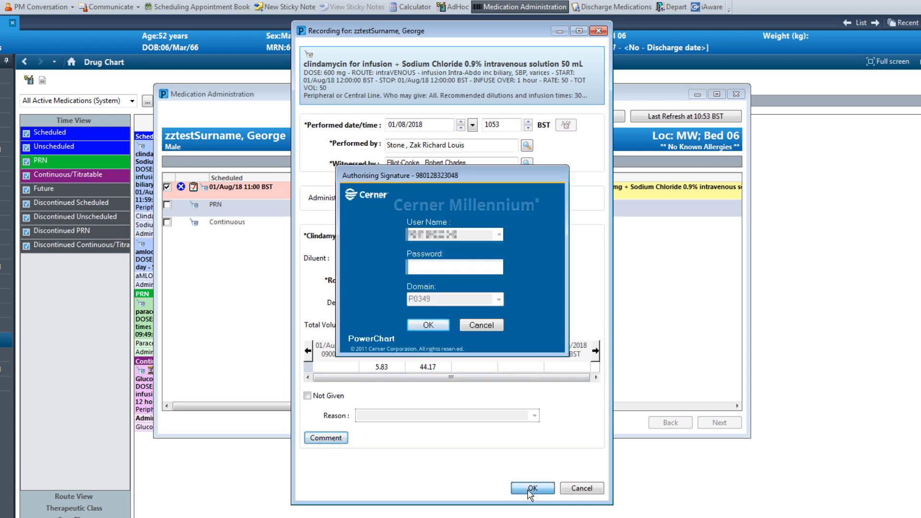
text(**********)
key(Return)
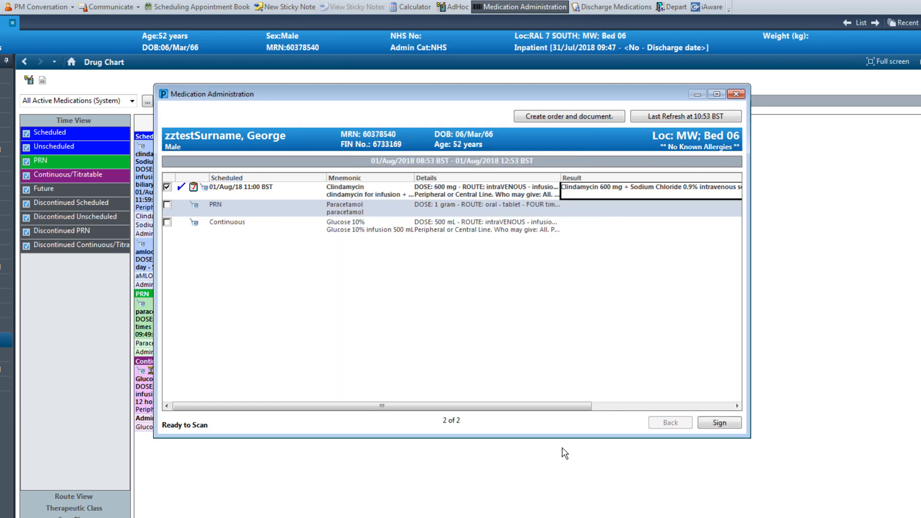
click(719, 430)
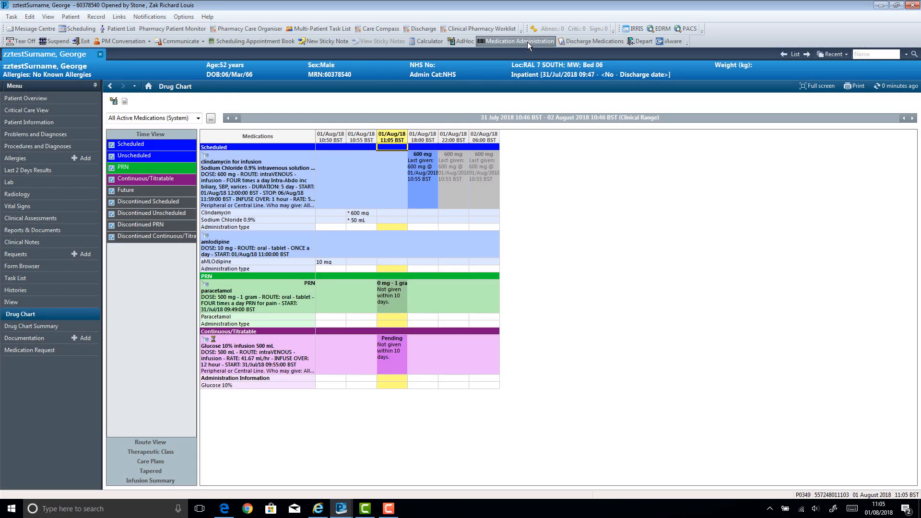
Start a new medication administration and record the scanned PRN paracetamol as a 500 mg dose, then sign it
click(528, 42)
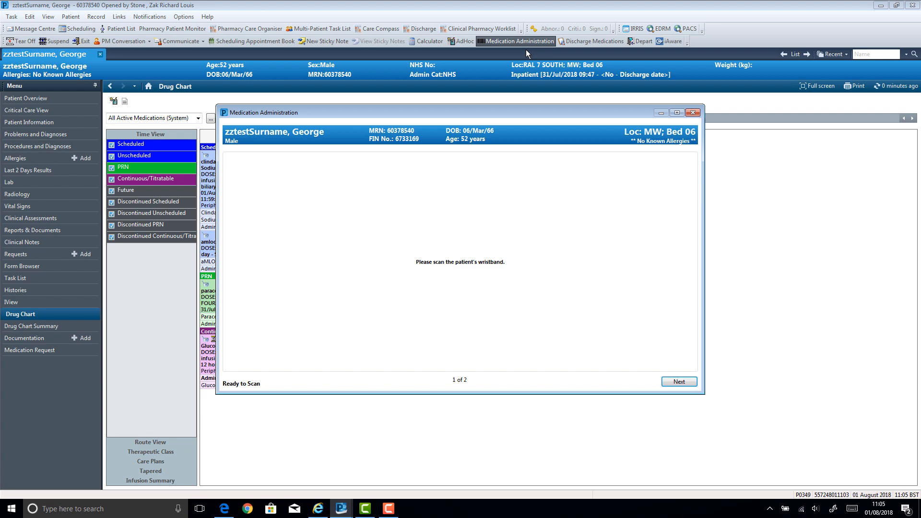
key(Return)
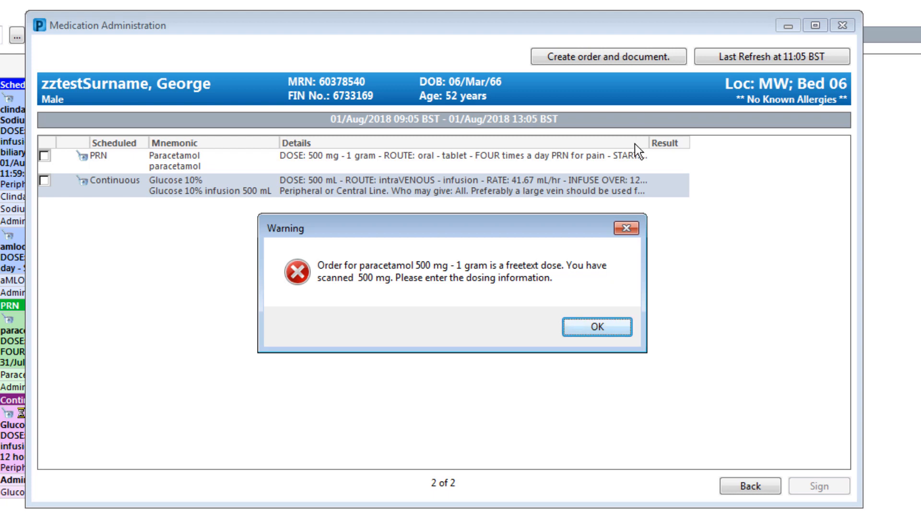
click(615, 330)
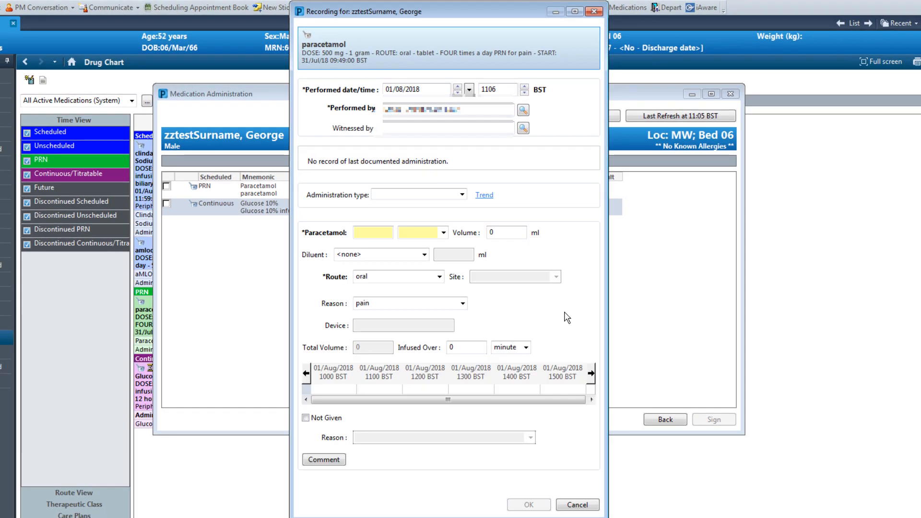
click(379, 233)
text(500)
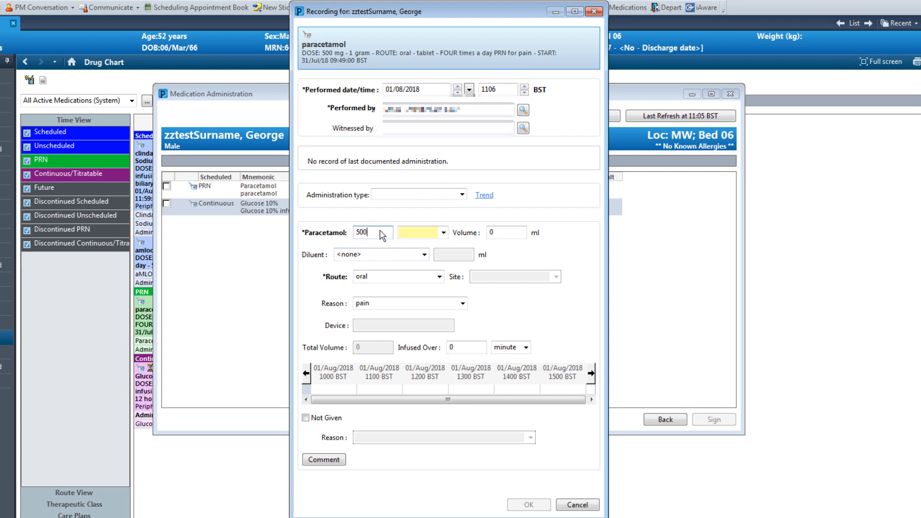
click(443, 233)
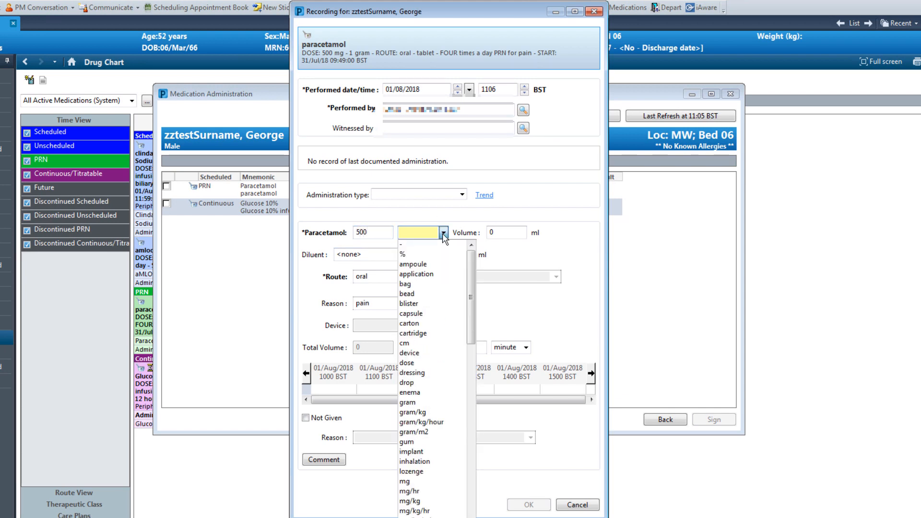
click(426, 482)
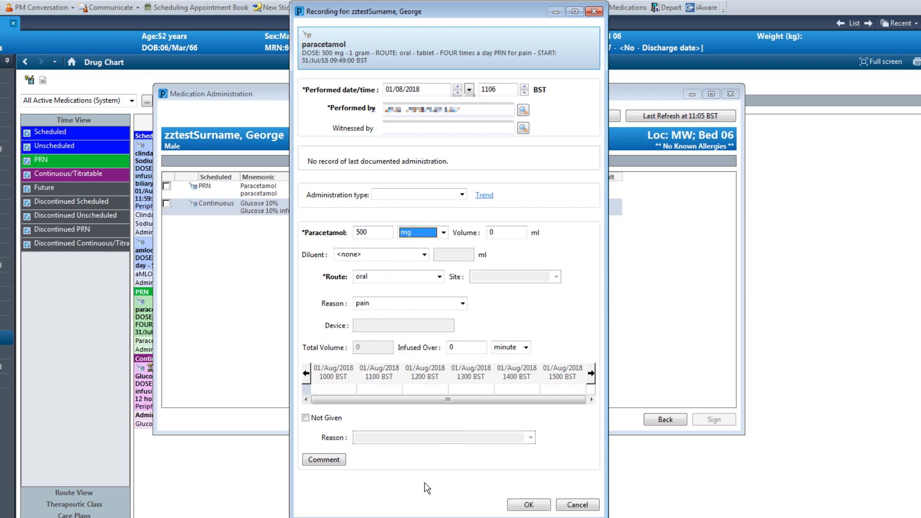
click(527, 504)
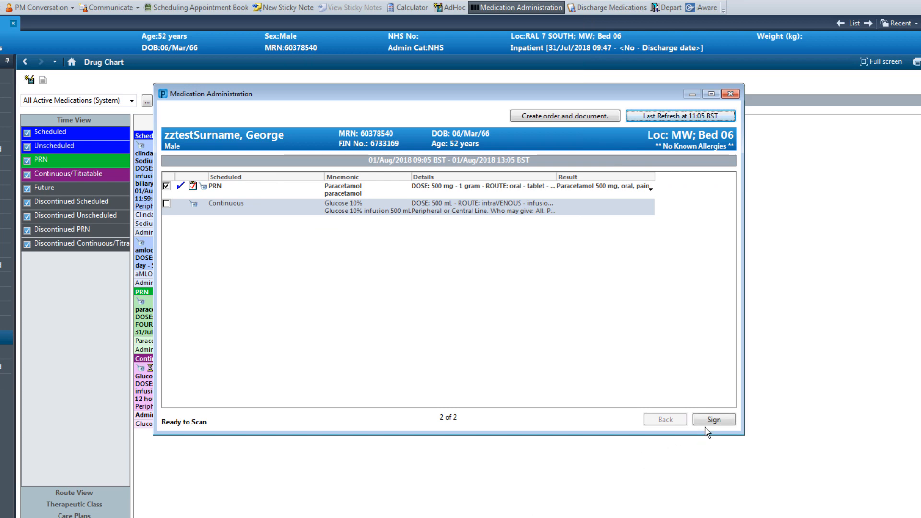
click(713, 422)
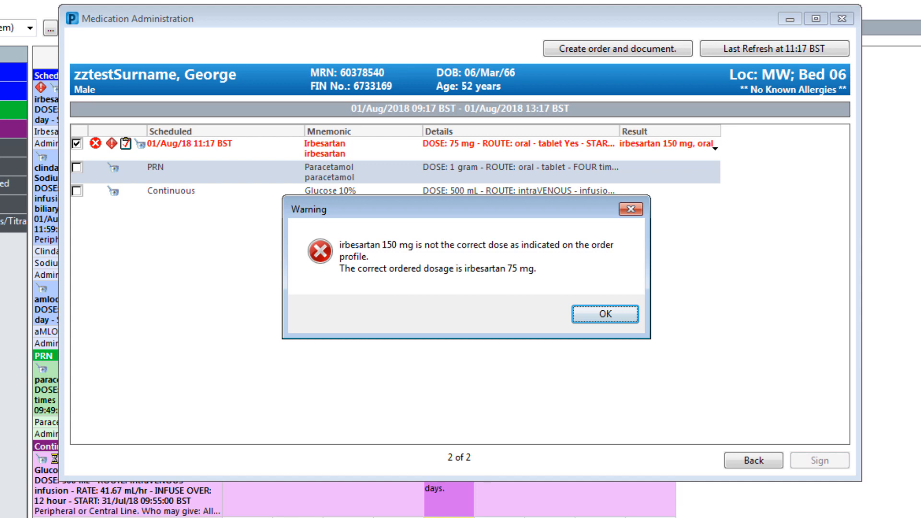
Acknowledge the irbesartan dose warning, correct the recorded dose to 75 mg, and sign the administration
click(595, 317)
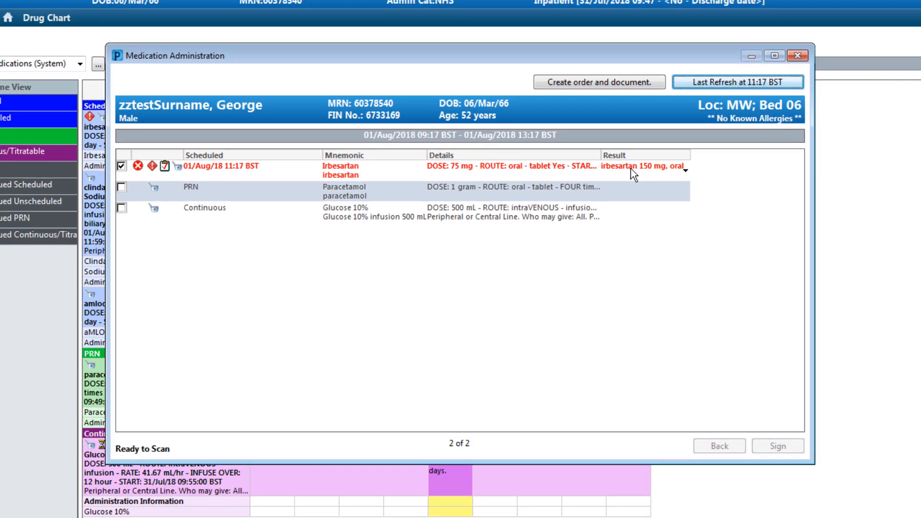
click(653, 147)
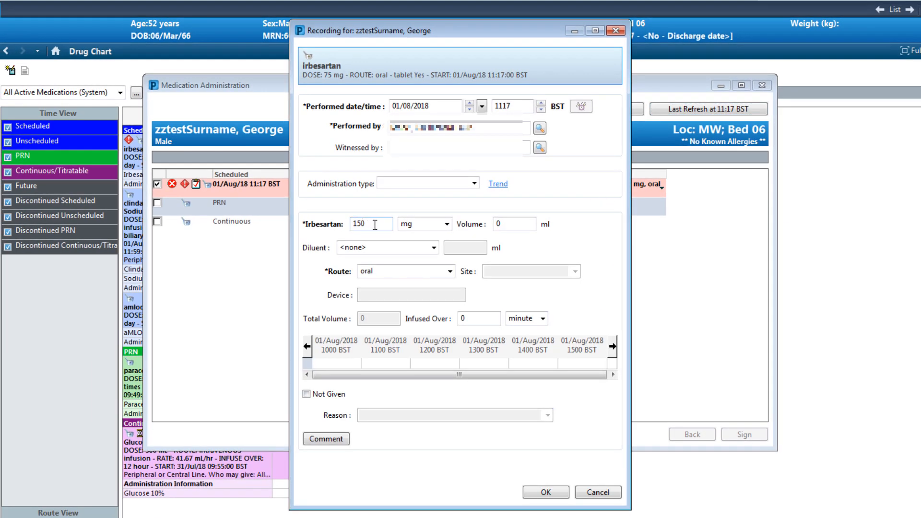
drag(372, 224, 306, 226)
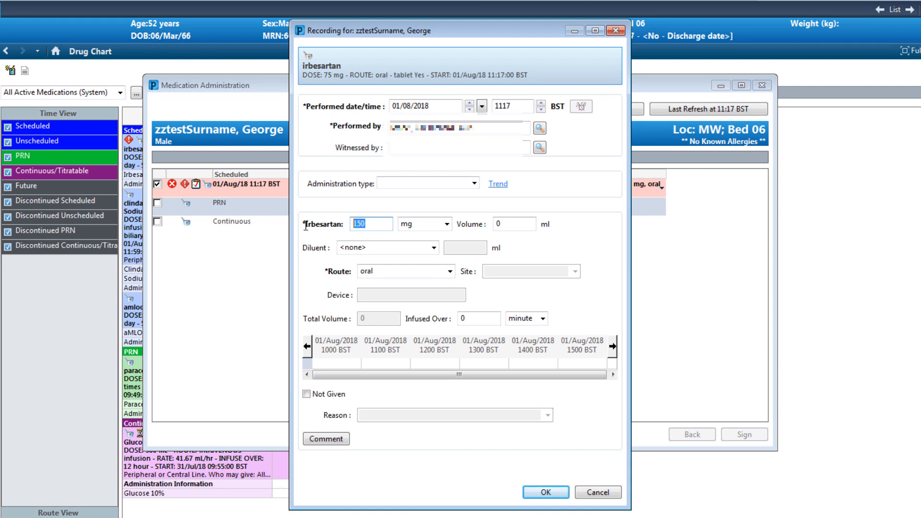
text(75)
click(532, 494)
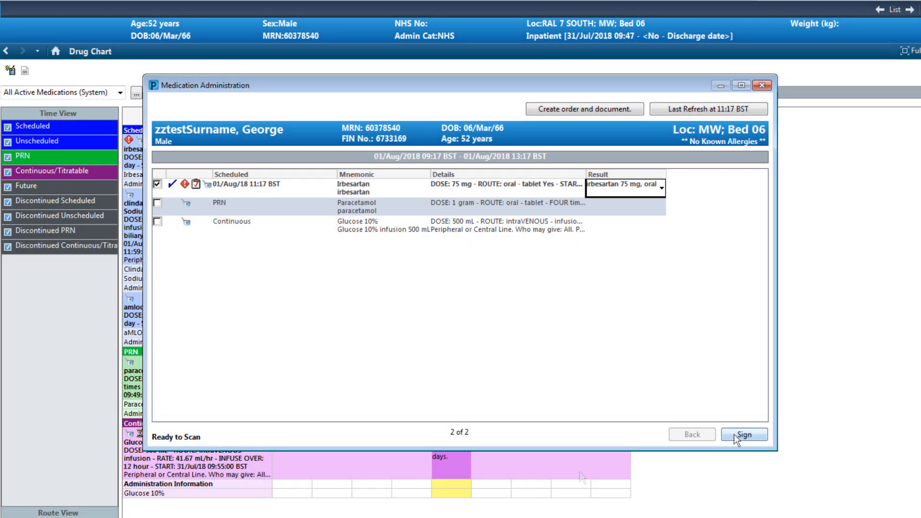
click(734, 434)
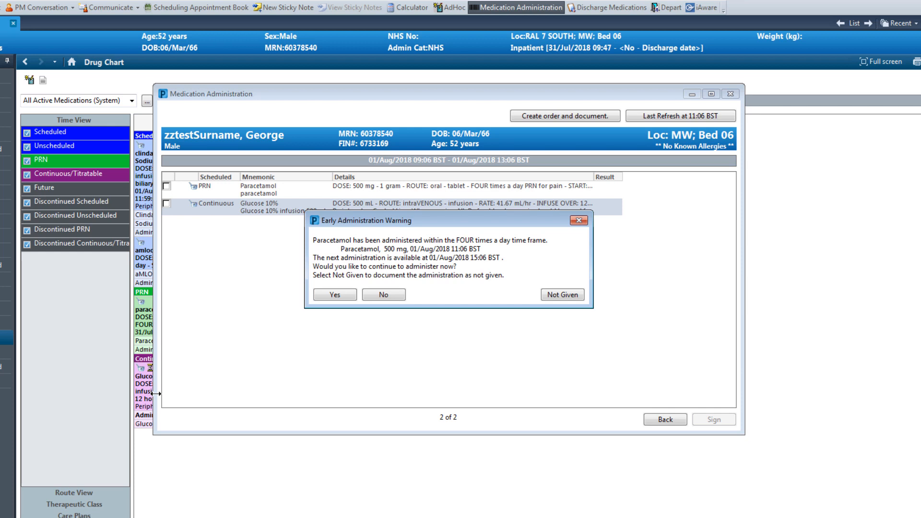
Decline the early paracetamol administration and close the Medication Administration window
click(392, 295)
click(730, 94)
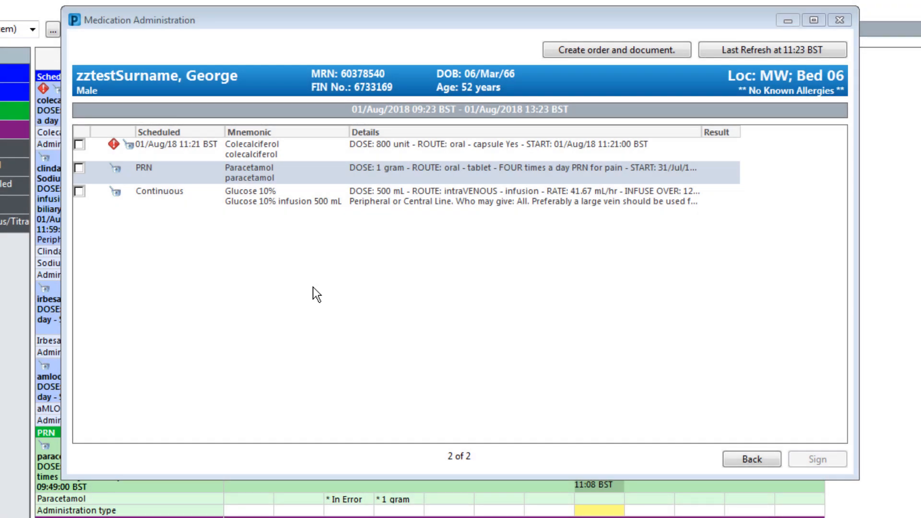
Mark the scheduled colecalciferol 800 unit dose as given, select its result, and sign the administration
click(80, 143)
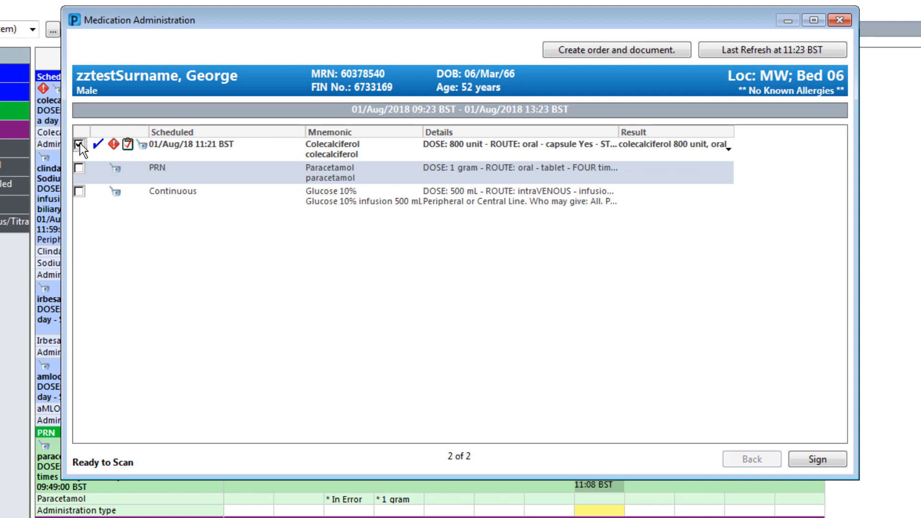
click(692, 147)
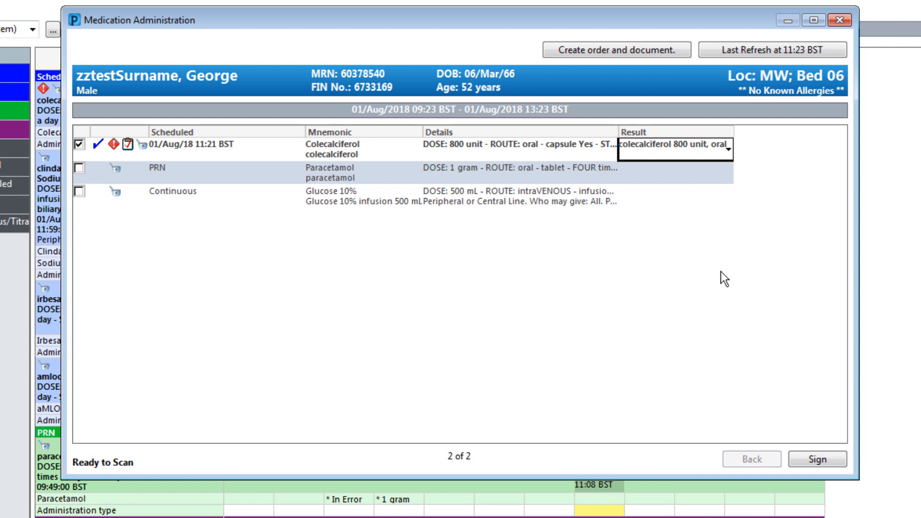
click(810, 462)
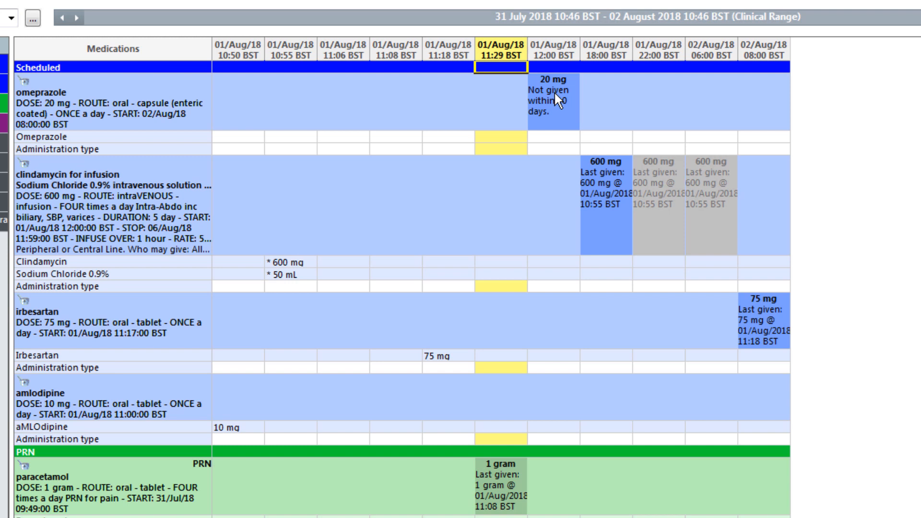
Record the 12:00 omeprazole 20 mg dose on the drug chart as not done, with the reason Patient Refused
right_click(554, 99)
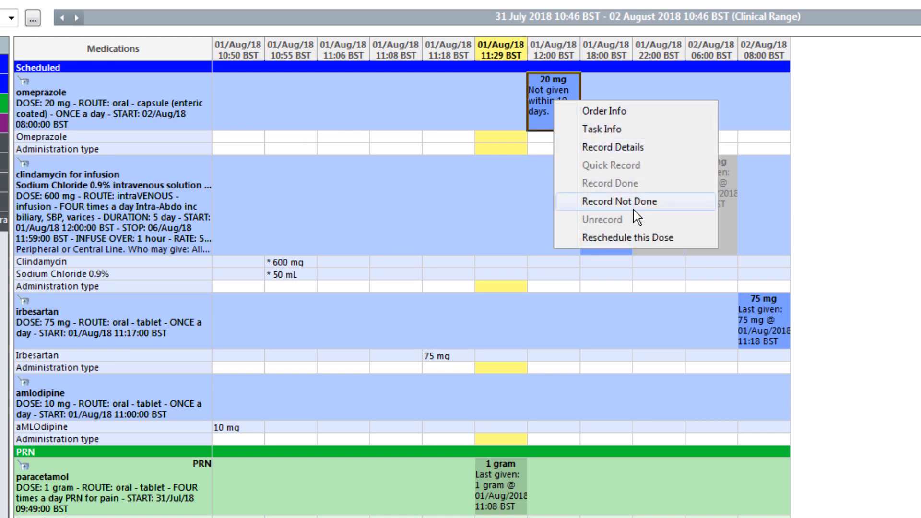
click(624, 201)
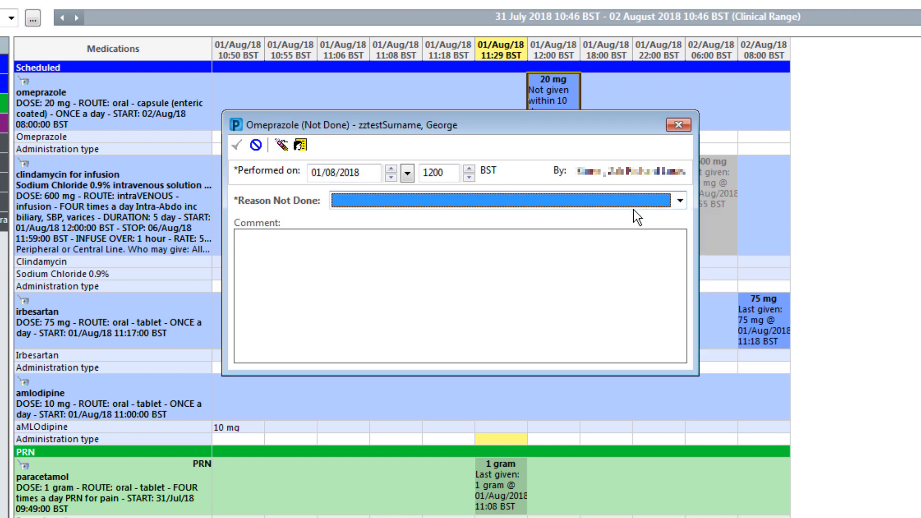
click(681, 201)
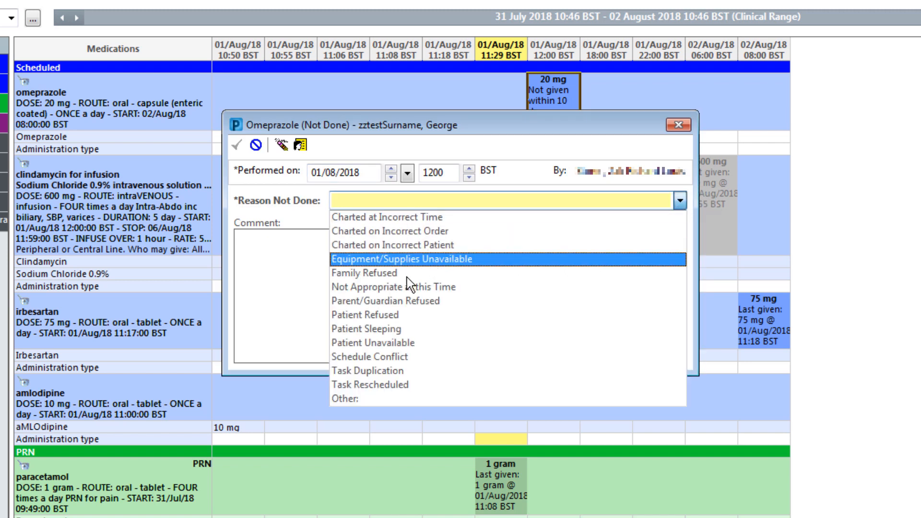
click(389, 318)
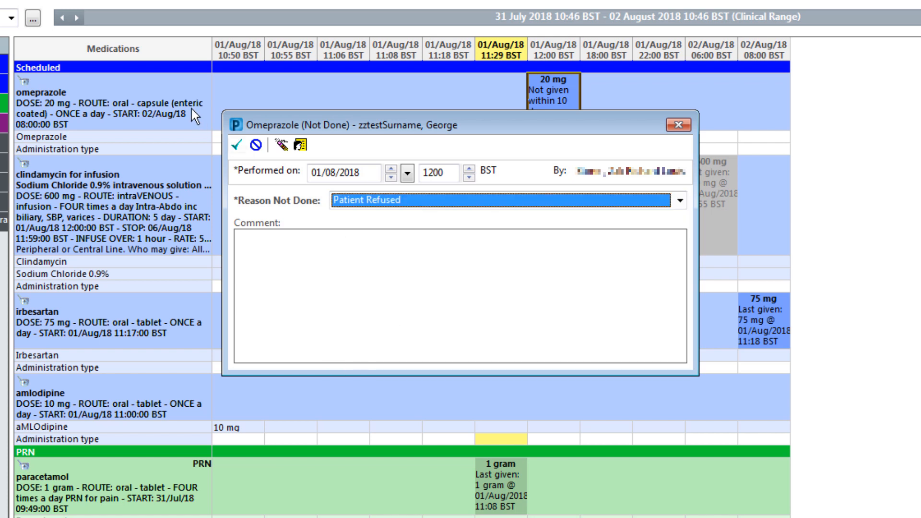
click(237, 145)
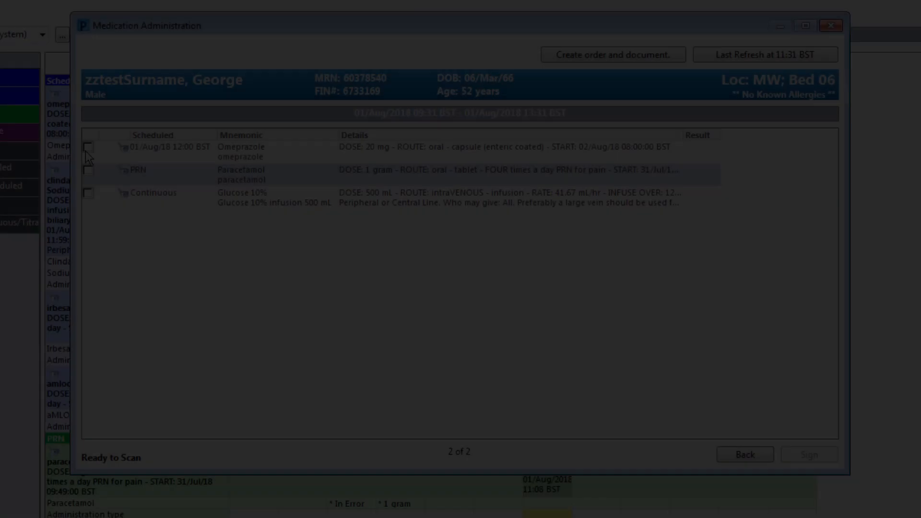
Document the scheduled omeprazole dose as Not Given with reason "3. Patient refused" in Medication Administration, and sign it
click(88, 148)
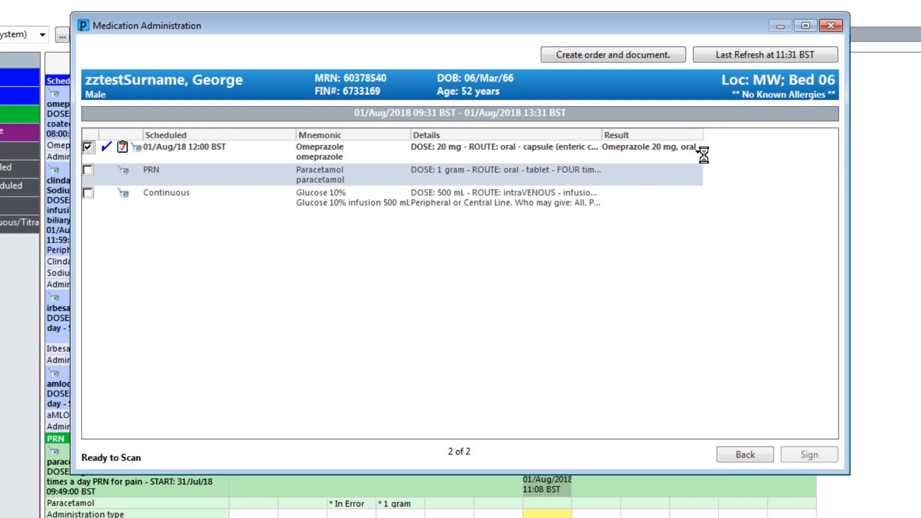
double_click(635, 160)
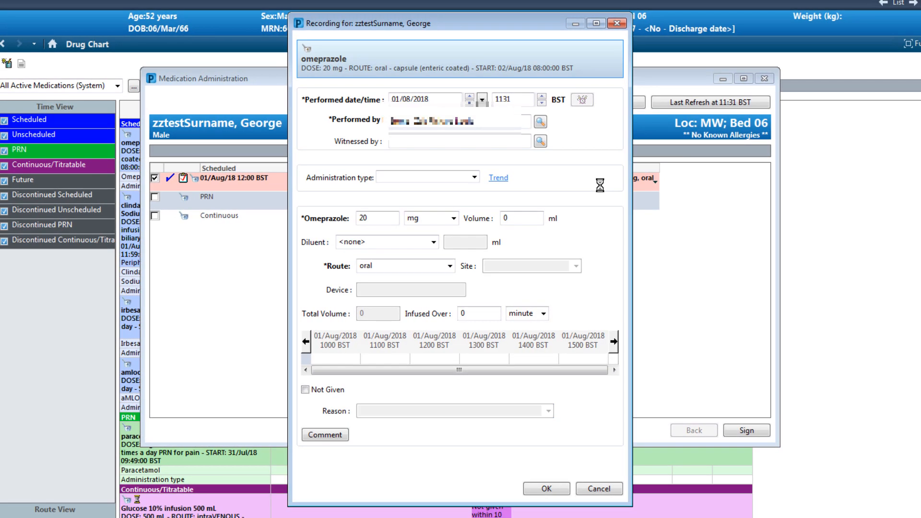
click(329, 391)
click(548, 412)
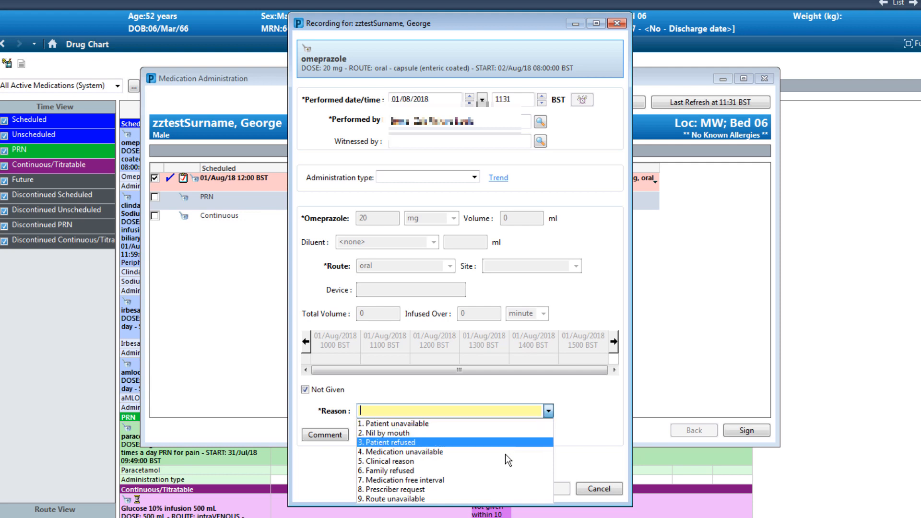
click(479, 442)
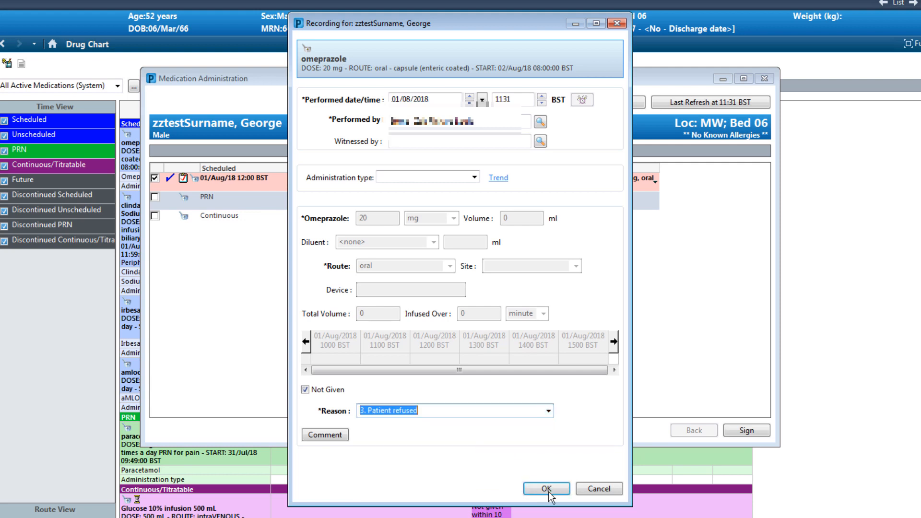
click(547, 489)
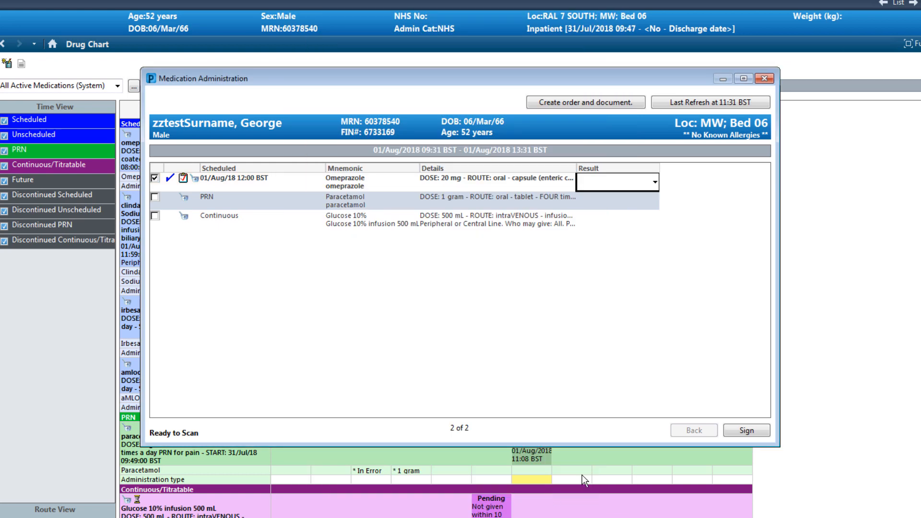
click(732, 430)
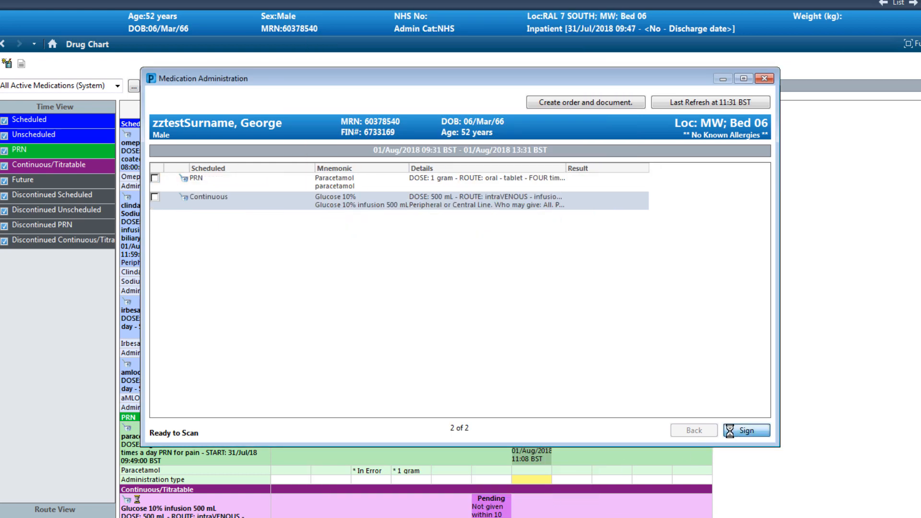